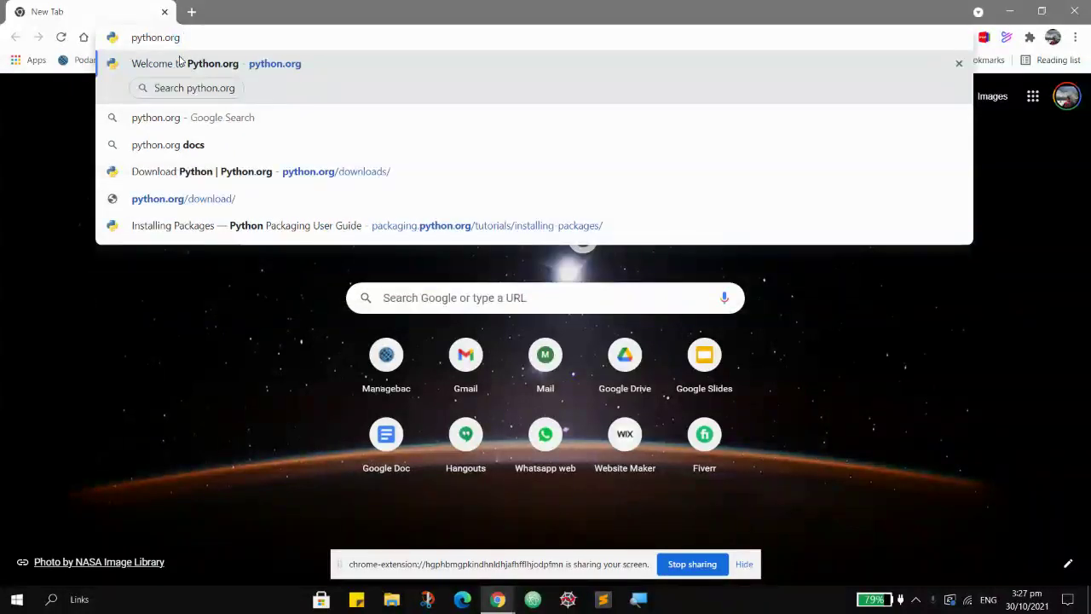
Step: Download the Python 3.10.0 Windows installer from python.org, saving it in the Python folder on drive D as python-3.10.0-amd64 (1)
key(Return)
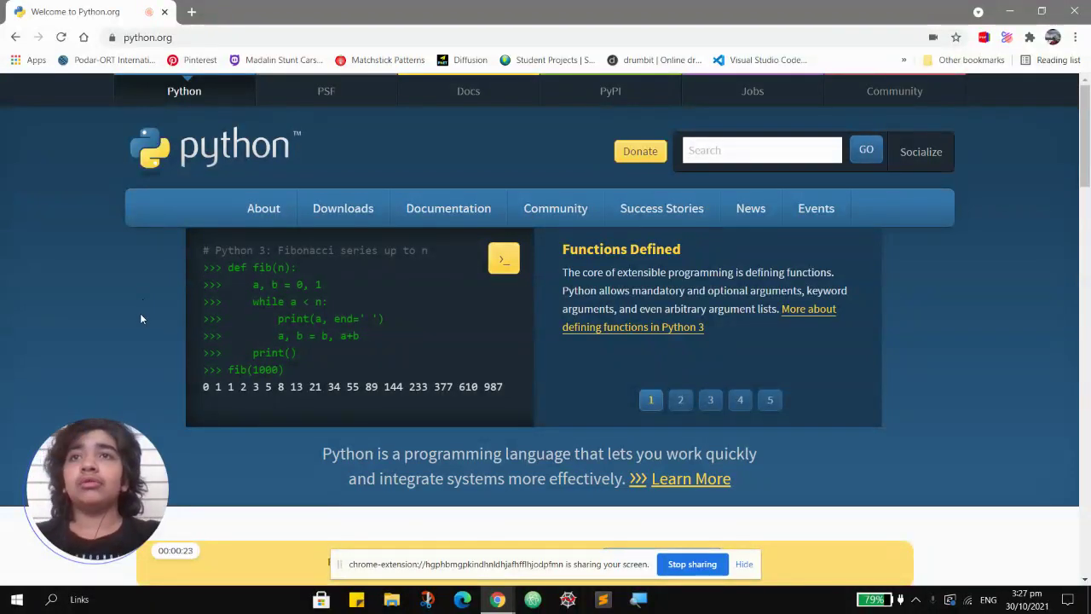
click(356, 223)
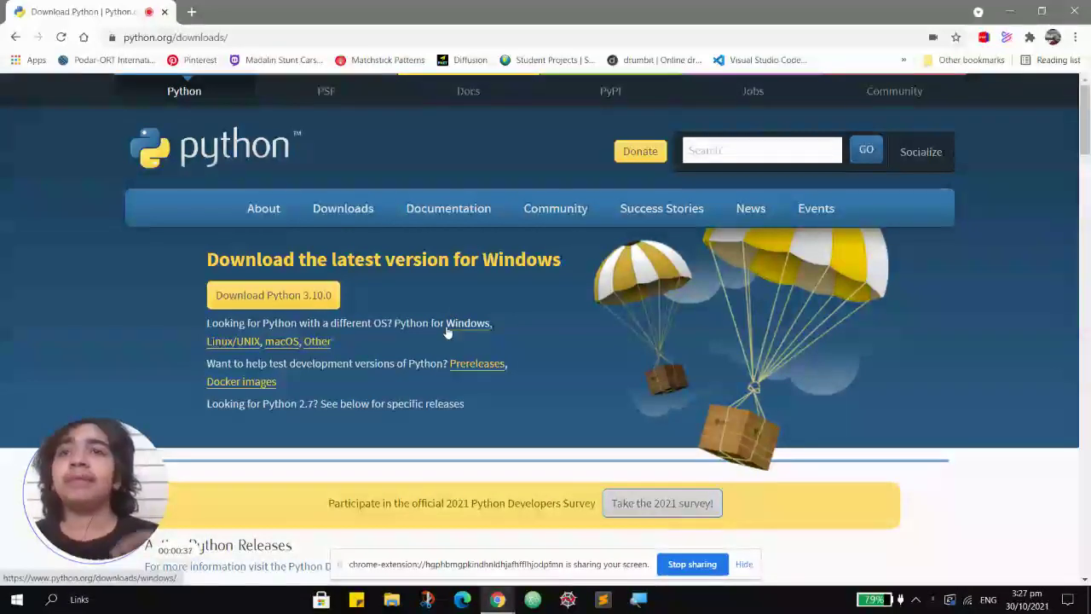
click(259, 295)
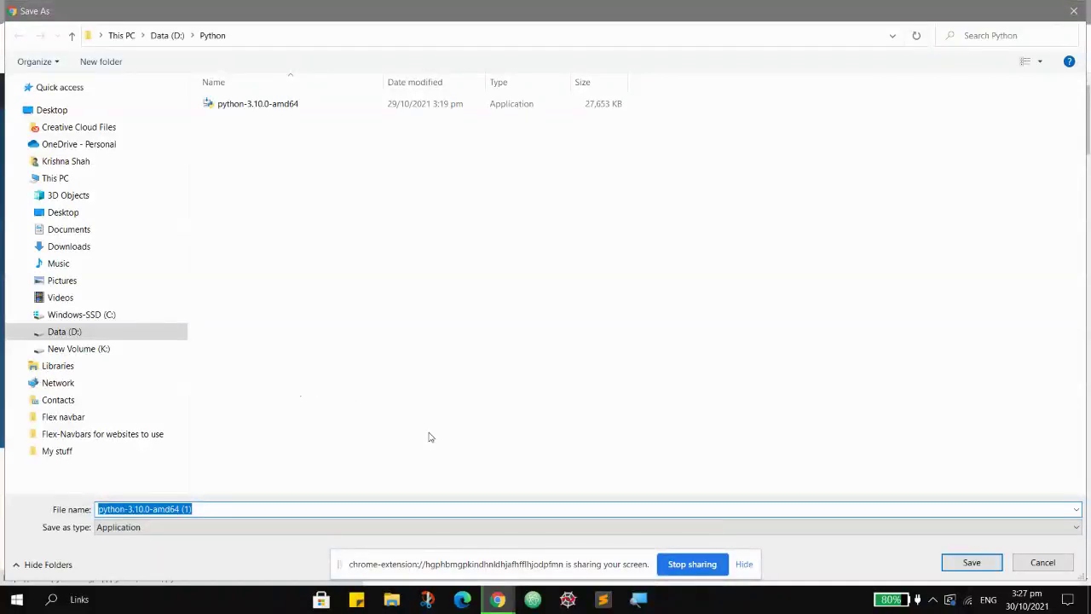
click(986, 563)
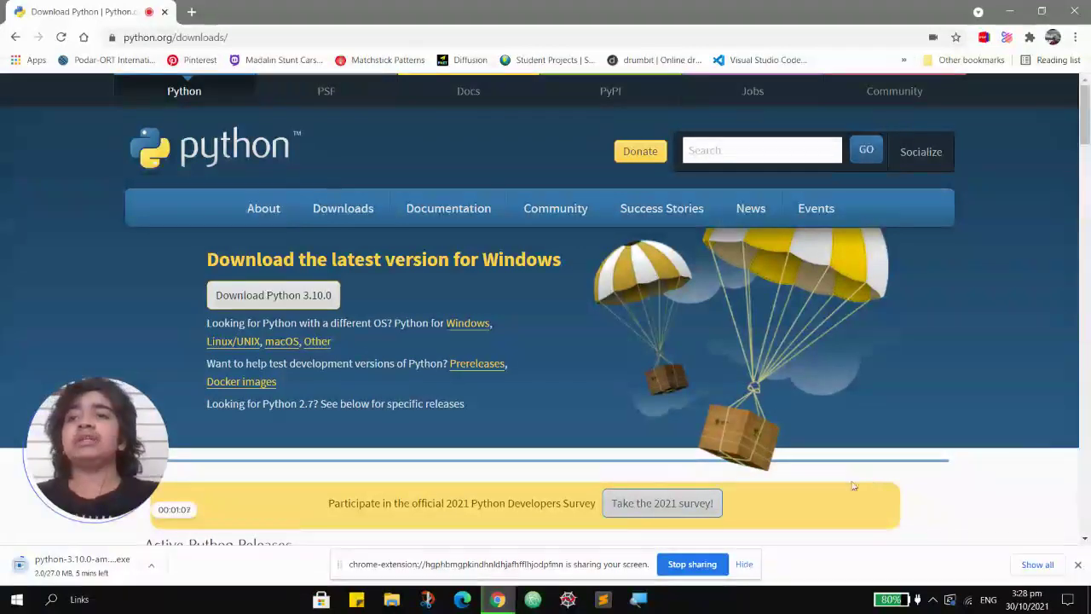
Step: Set the Python installer download to open when done and minimize the browser window
mouse_move(74, 487)
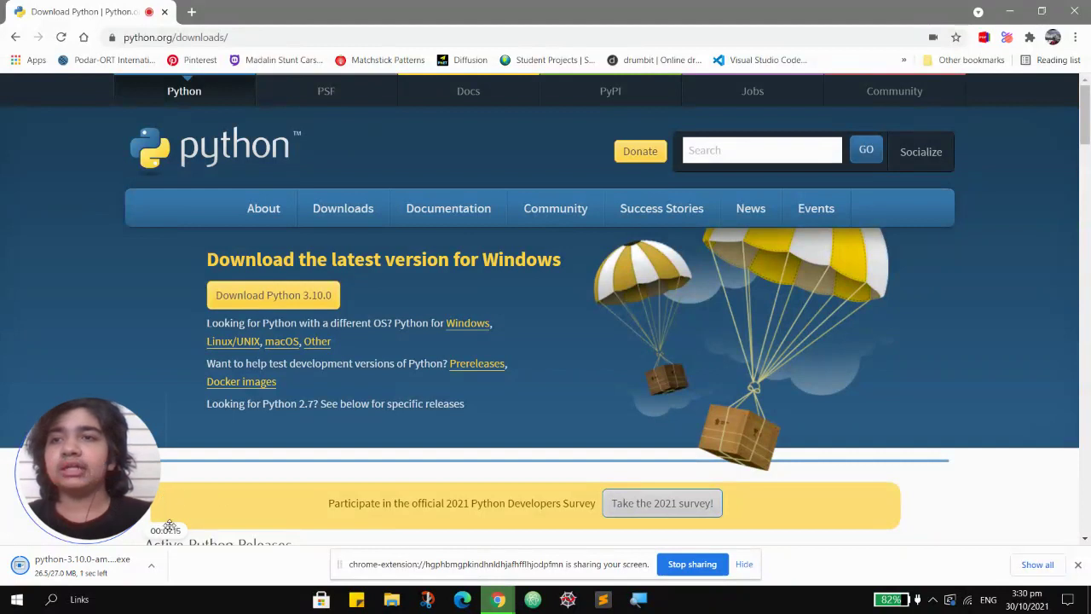
click(154, 566)
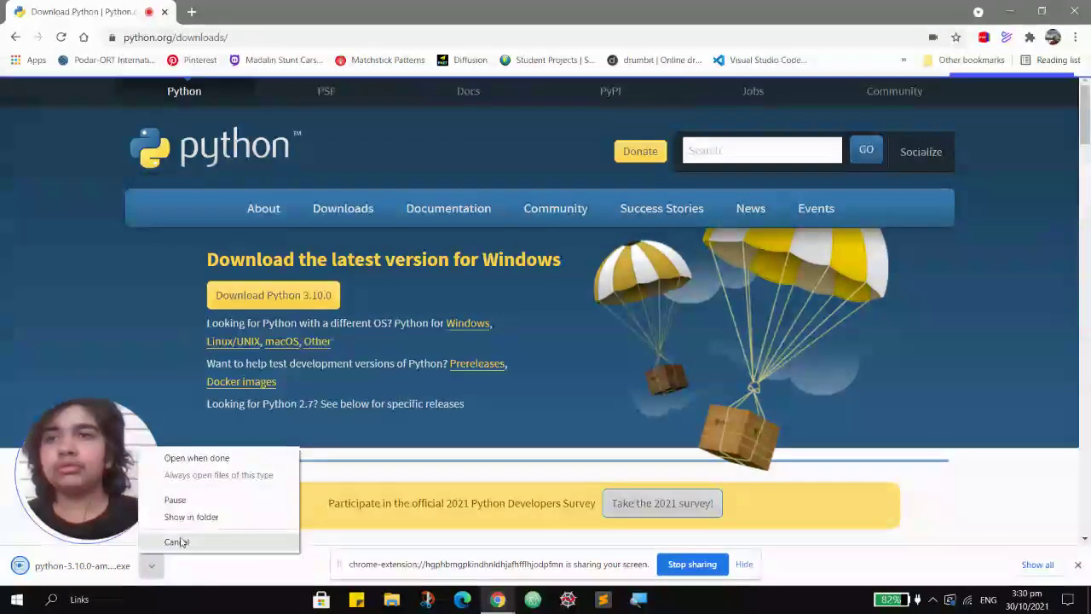
click(219, 458)
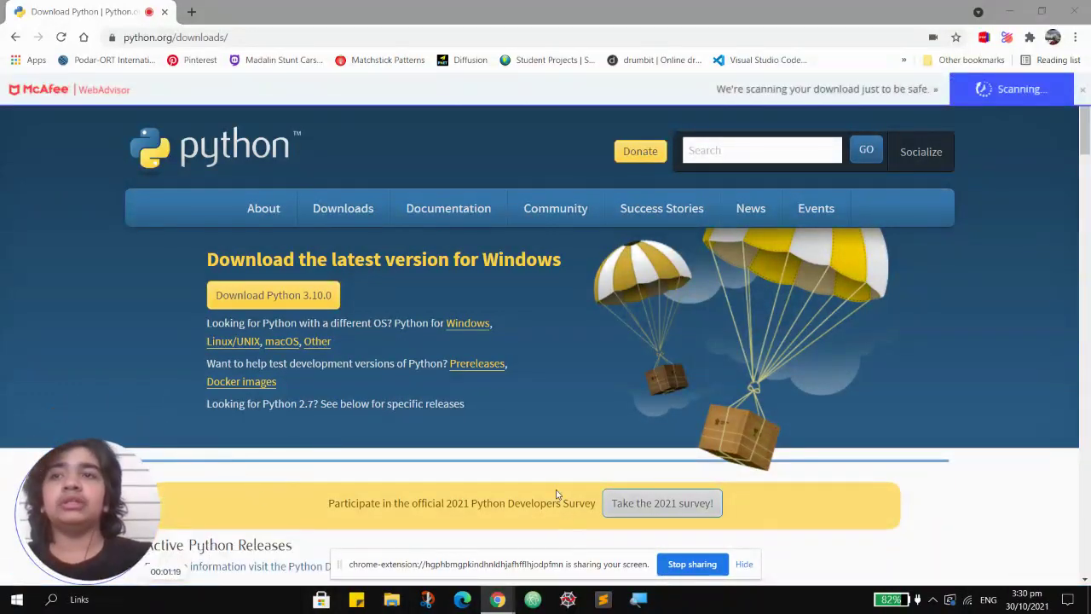
click(1049, 5)
click(1015, 6)
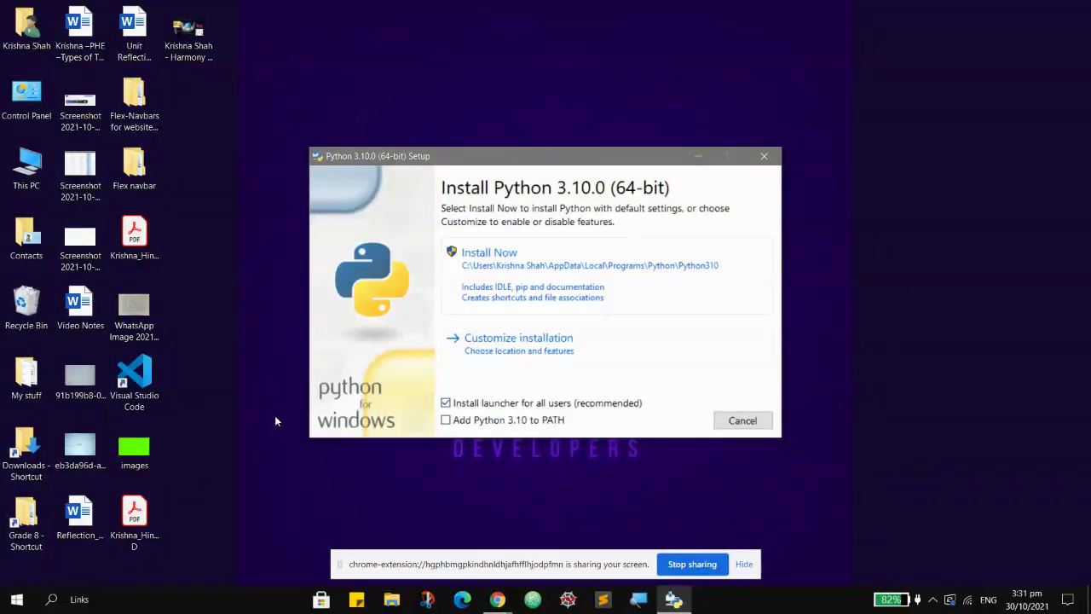
Step: Enable adding Python 3.10 to PATH and choose a customized installation, keeping all optional features selected
click(446, 423)
click(518, 349)
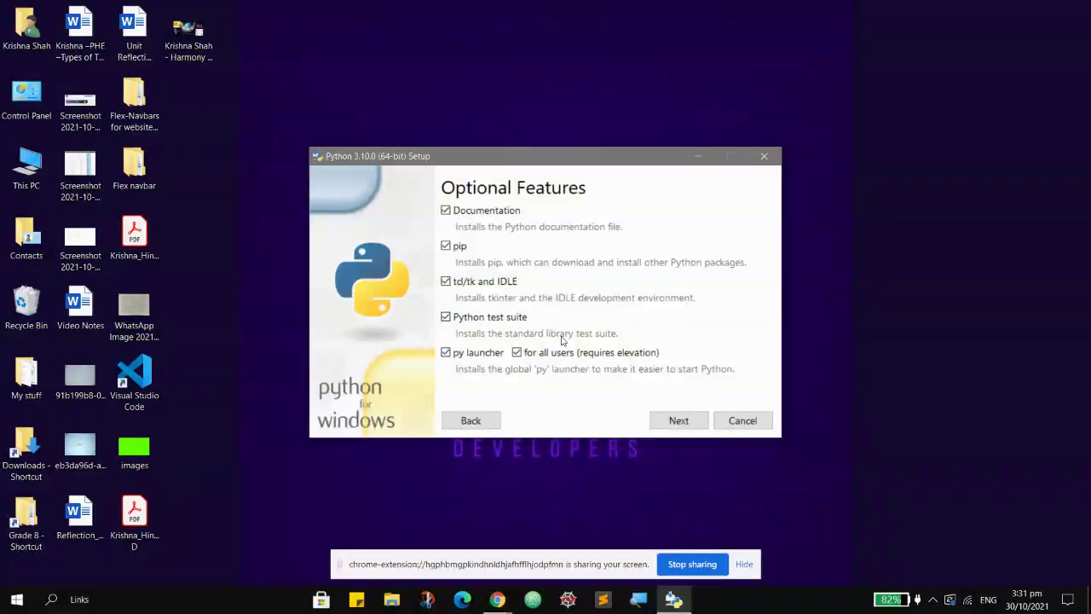
click(673, 421)
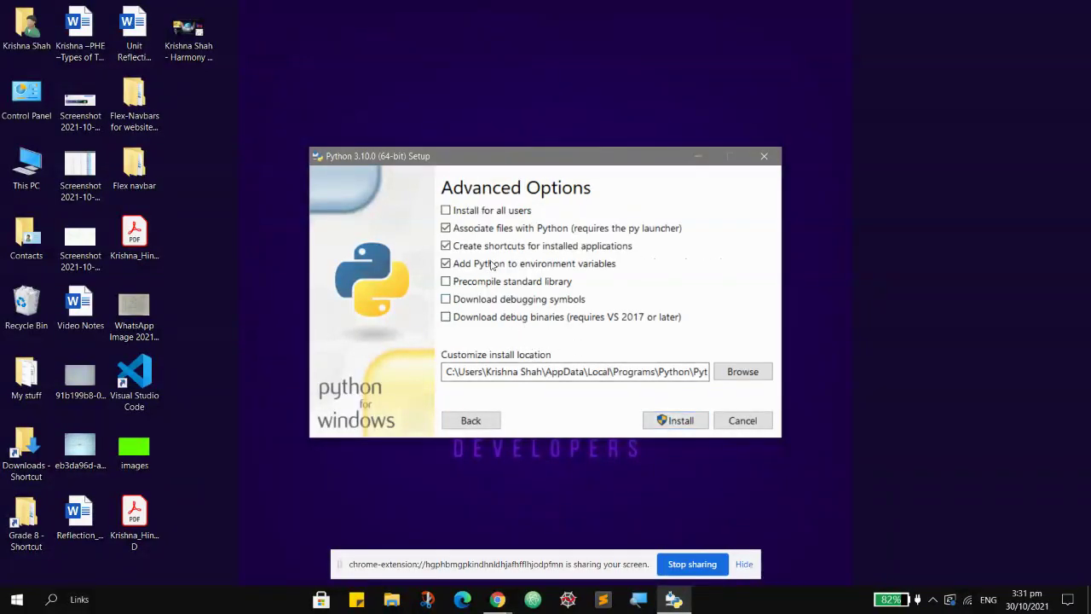
Step: Enable installation for all users, install Python 3.10.0 to C:\Program Files\Python310, and close the finished setup
click(446, 210)
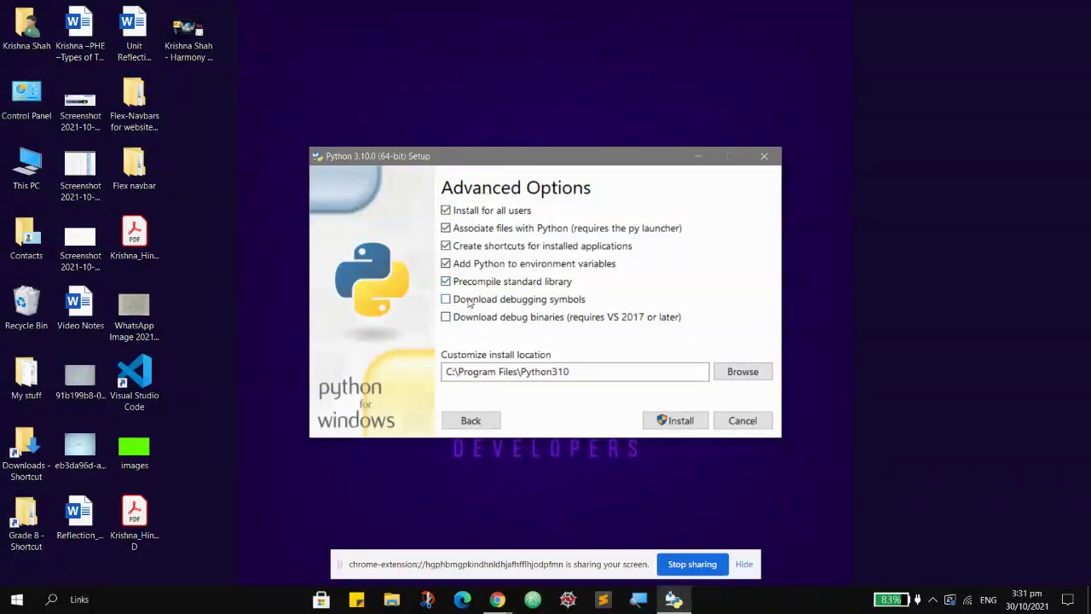
click(668, 421)
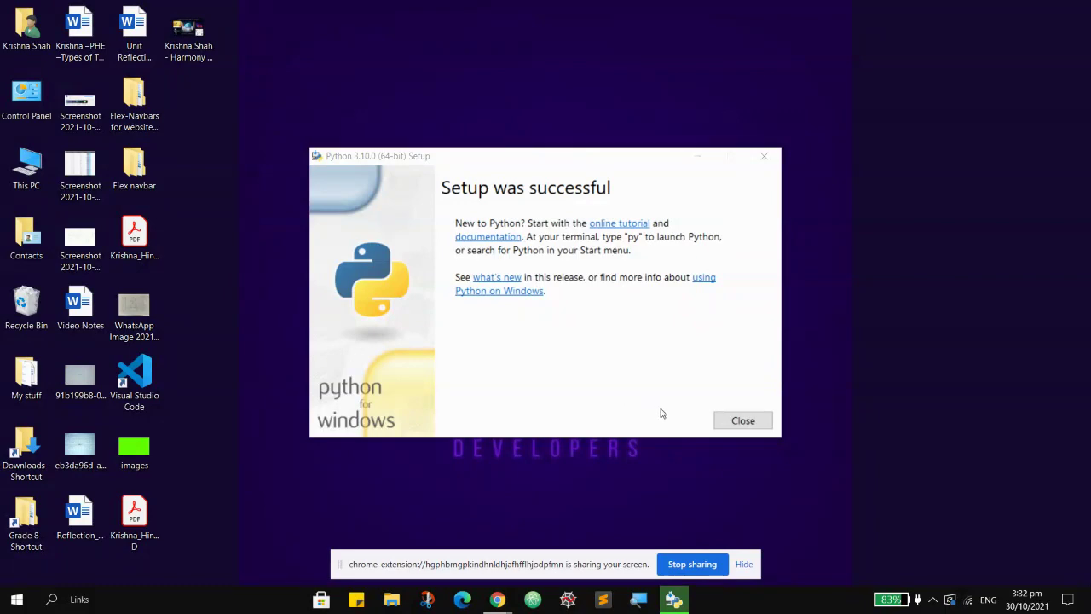
click(740, 419)
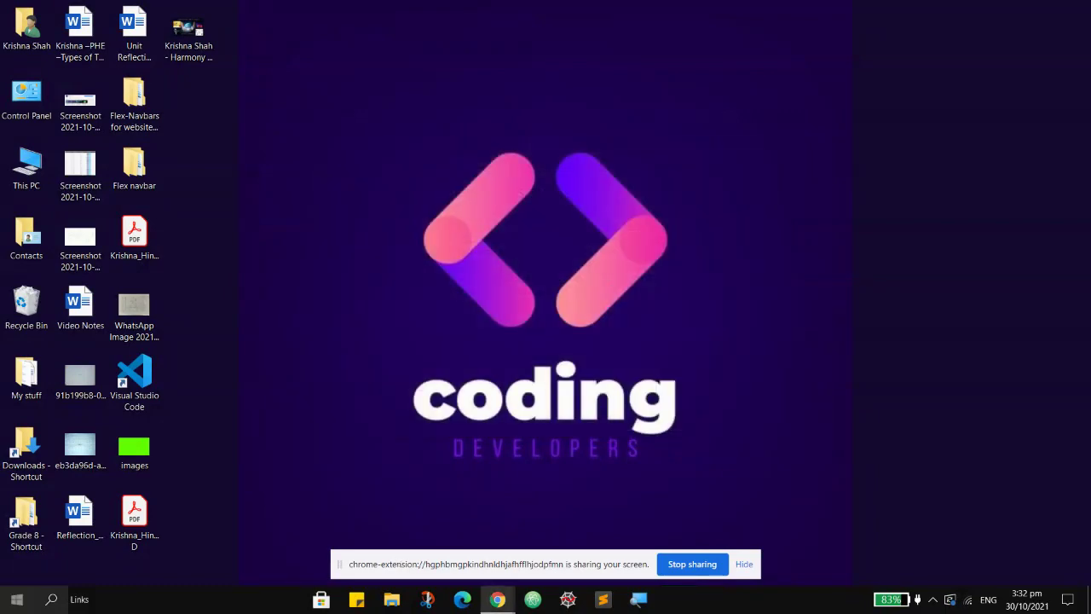
Step: Launch IDLE (Python 3.10 64-bit) and move its shell window clear of the desktop icons
click(16, 599)
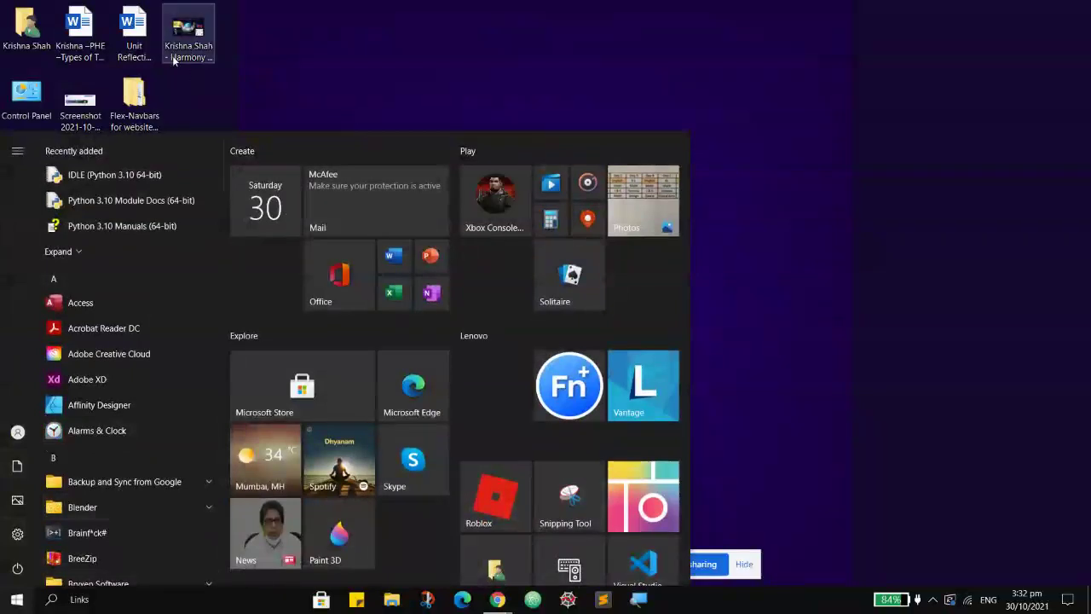
click(130, 183)
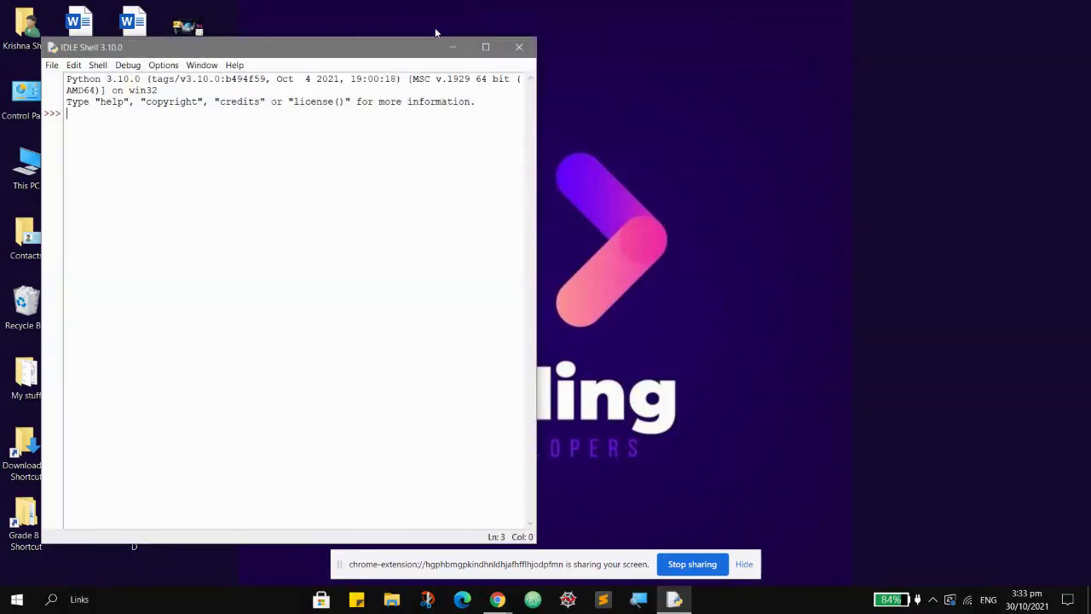
drag(403, 53, 521, 55)
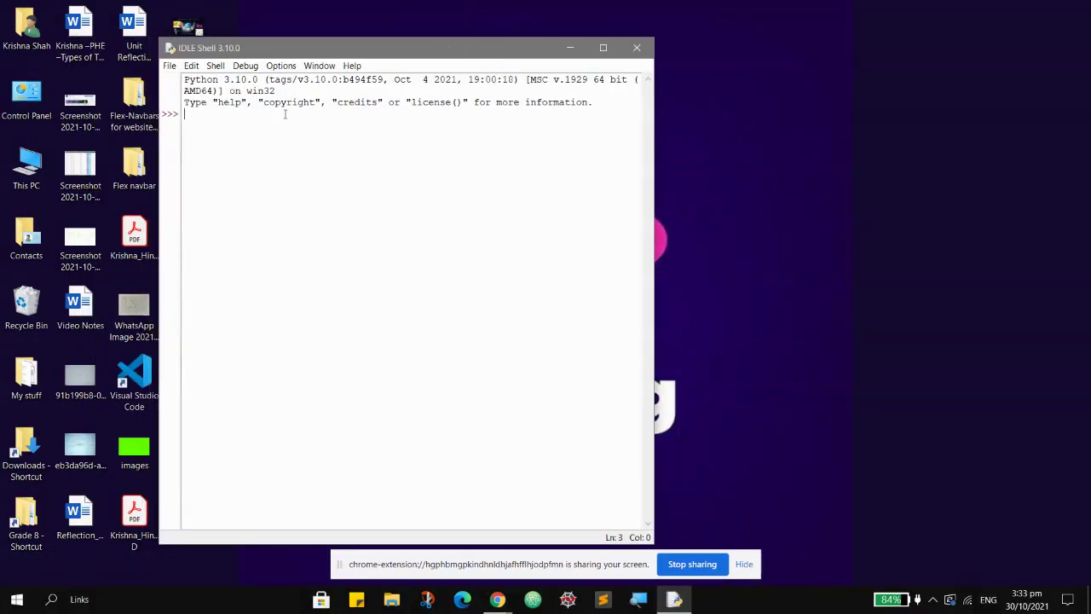
Step: Run print("Hello World") in the IDLE shell and close the shell window
text(prin)
key(BackSpace)
key(BackSpace)
key(BackSpace)
key(BackSpace)
text(p)
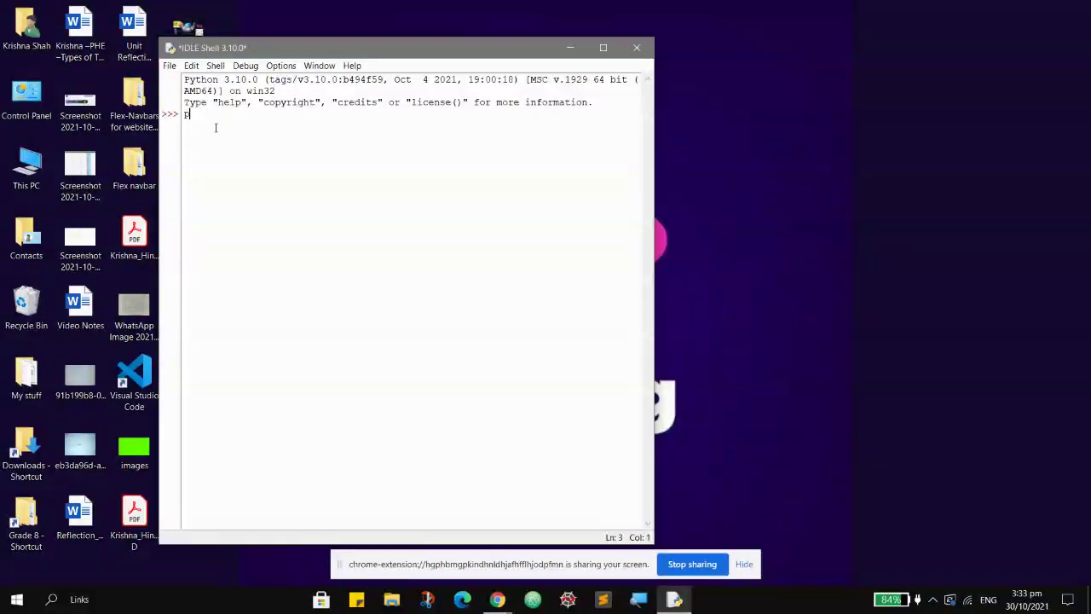
text(rint(")
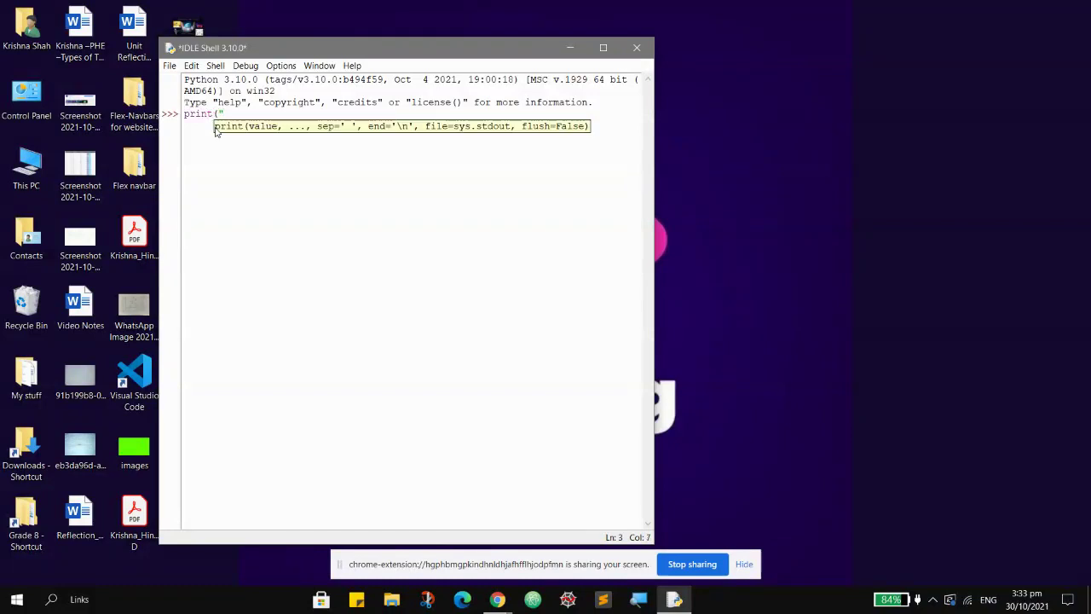
text(Hello World)
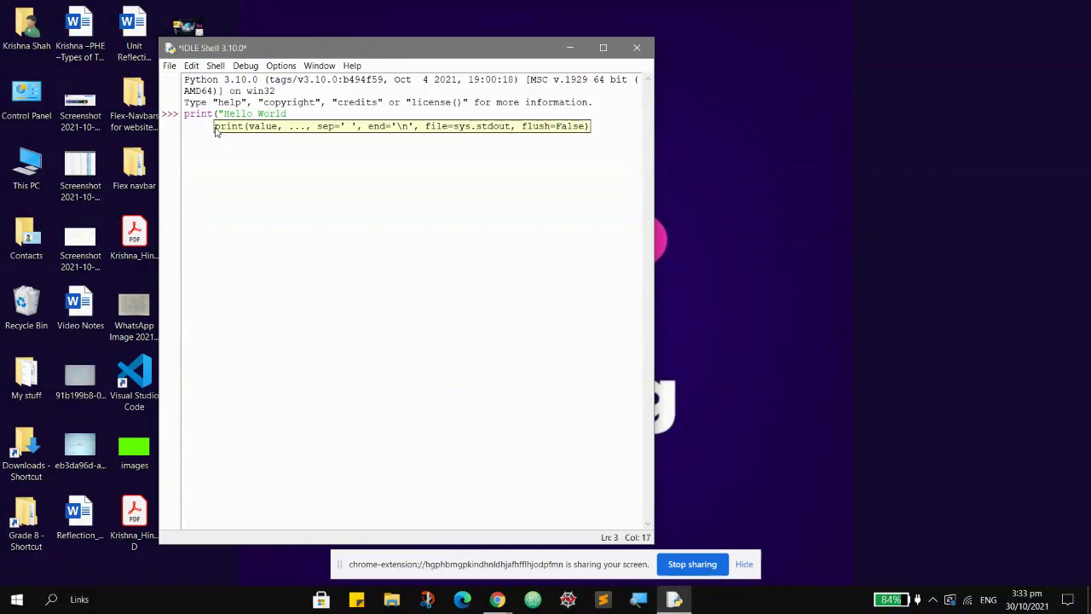
text("))
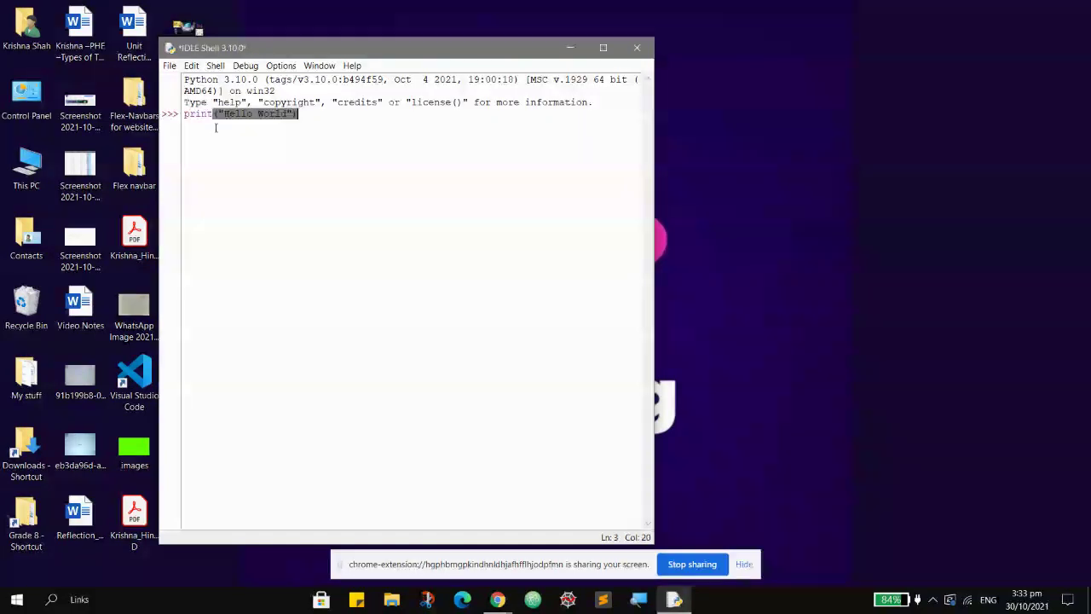
key(Return)
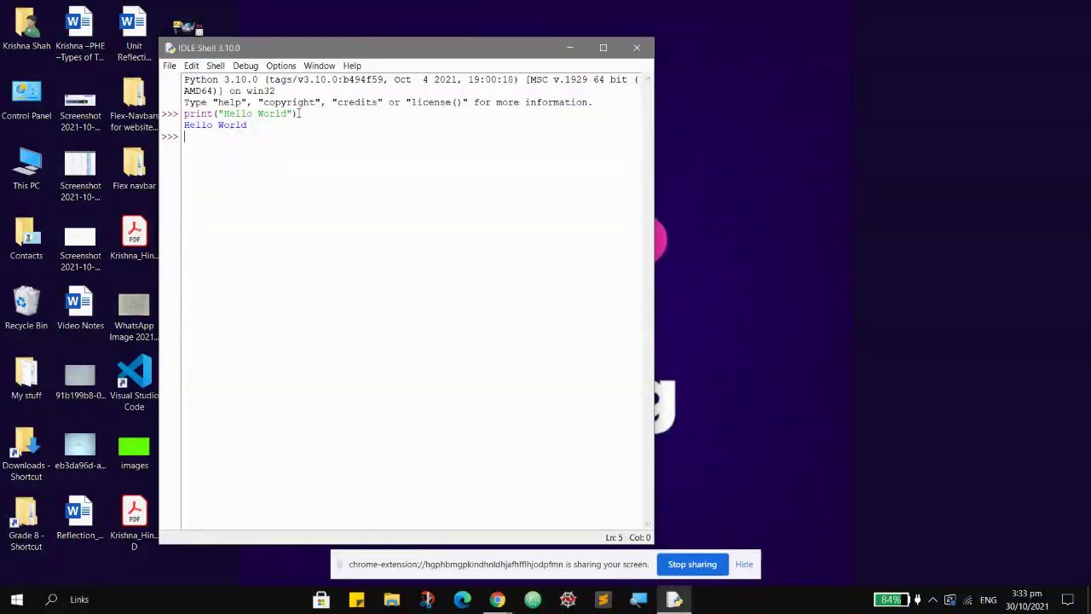
click(648, 55)
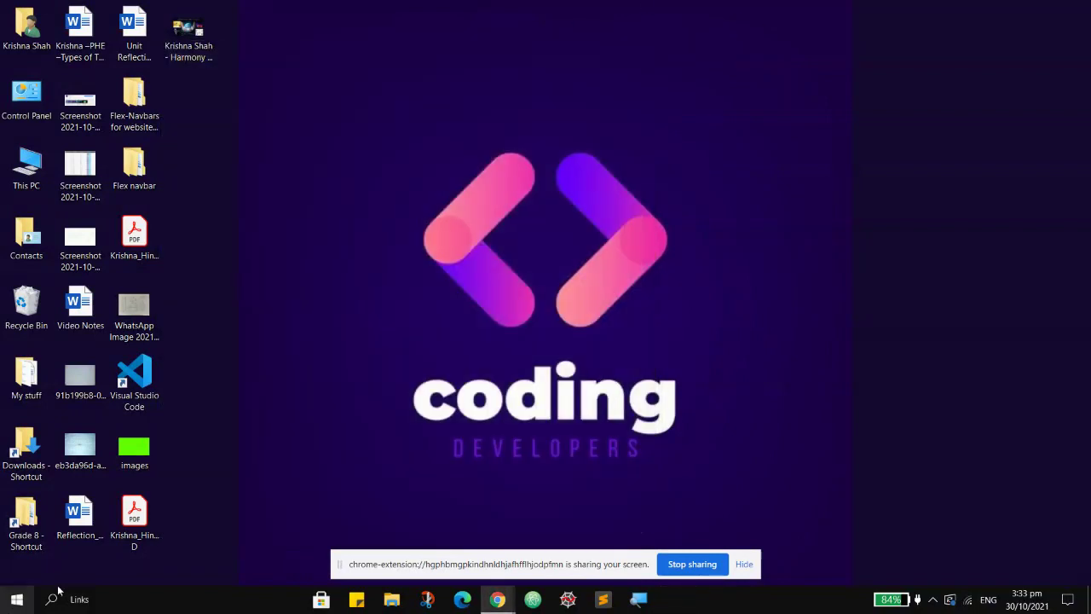
Step: Open Command Prompt, run the python command to check the installation, and close the window
click(49, 596)
text(cmd)
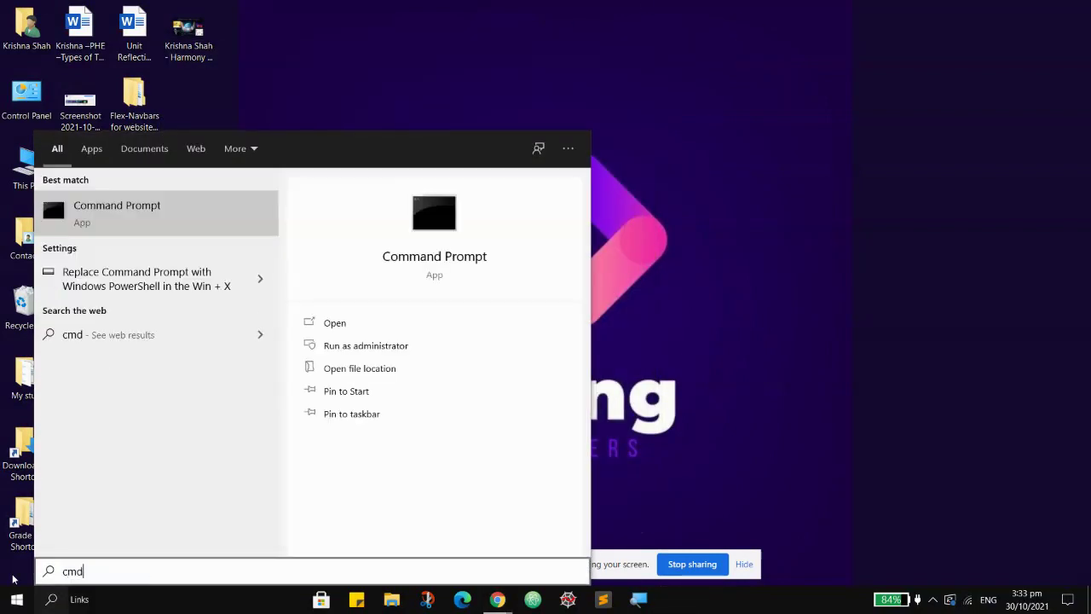
key(Return)
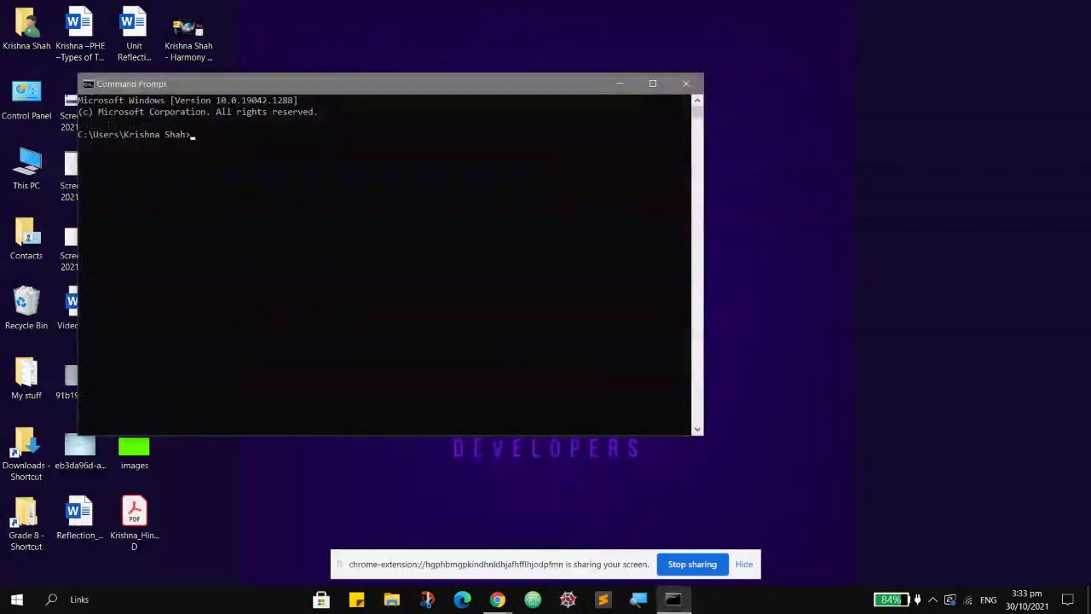
text(python)
key(Return)
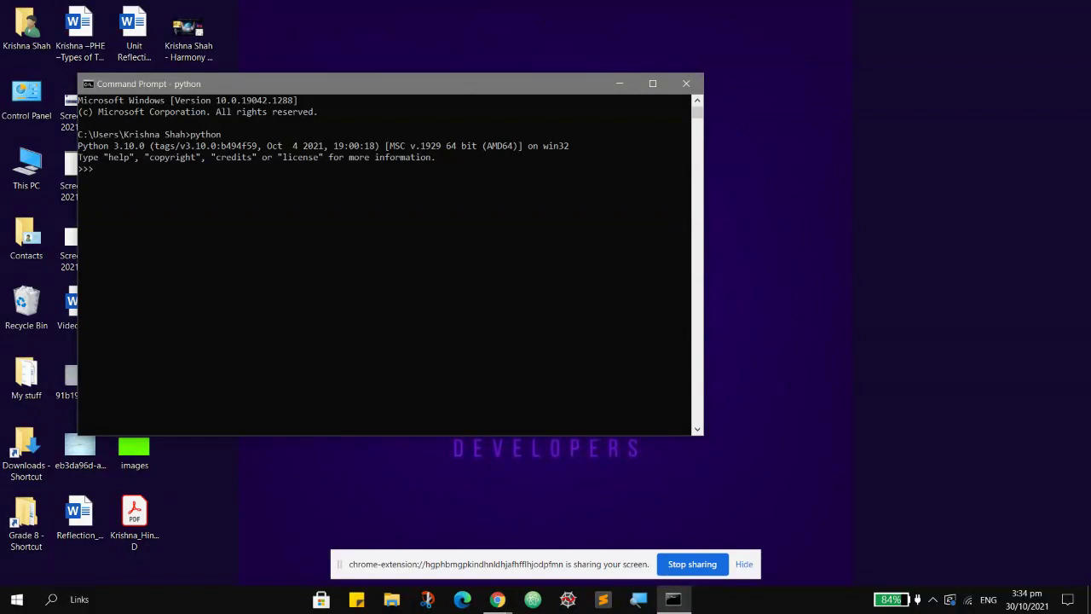
click(685, 83)
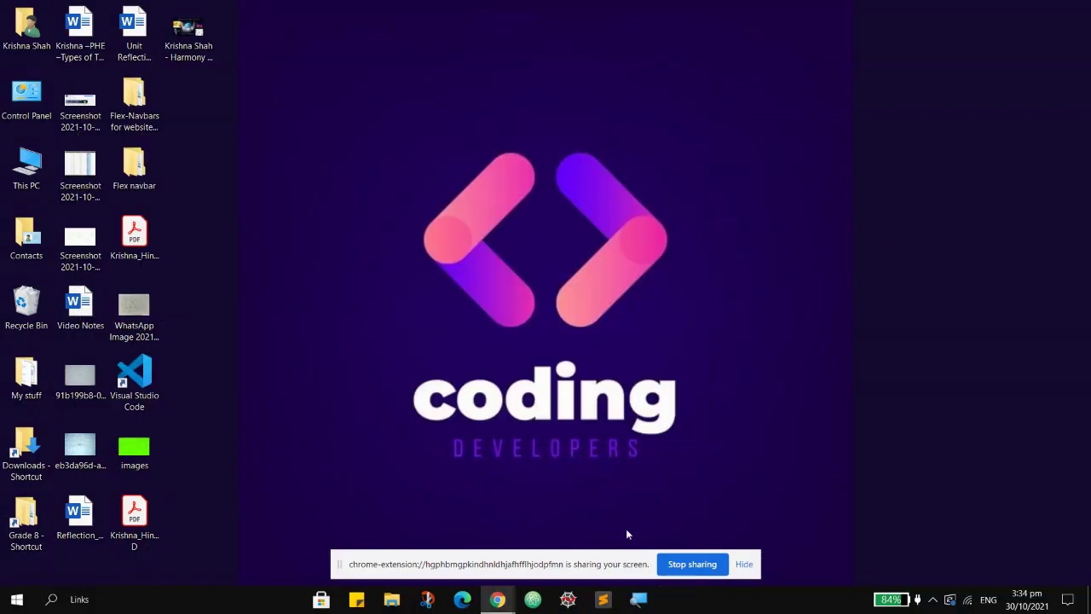